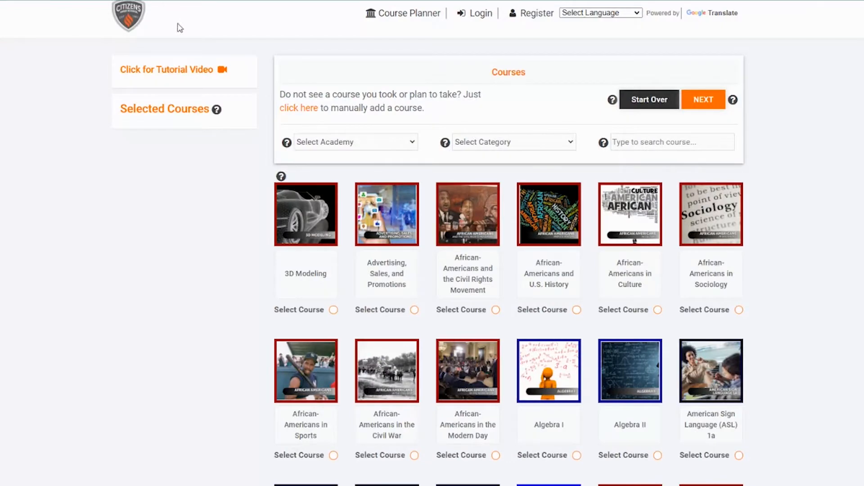
Select the 3D Modeling course and the Advertising, Sales, and Promotions course for the plan.
{"action": "left_click", "coordinate": [333, 310]}
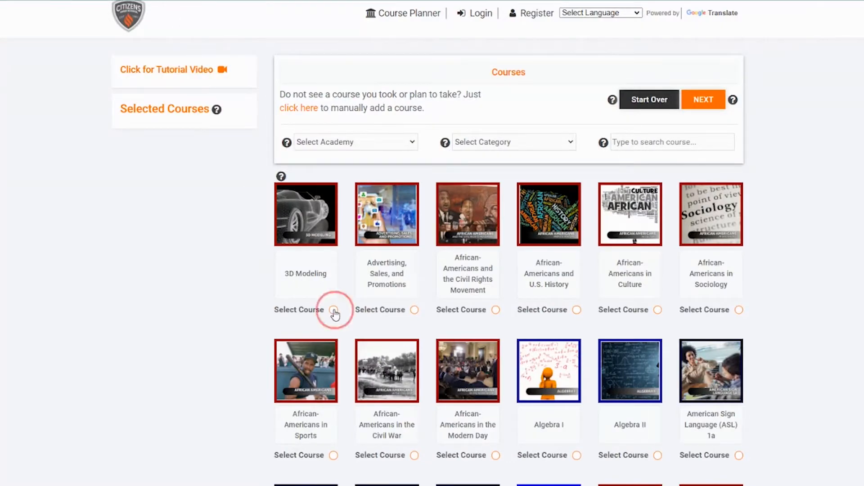
{"action": "left_click", "coordinate": [414, 310]}
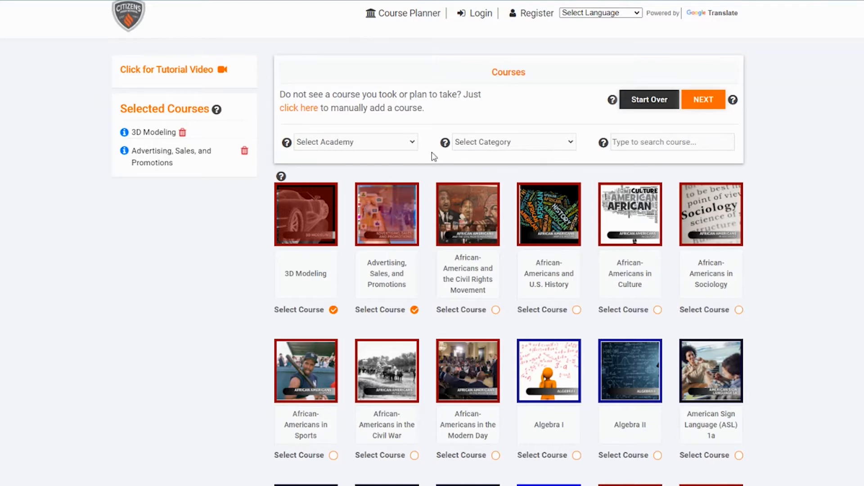
Filter by the African American Studies academy and select African-Americans and the Civil Rights Movement and African-Americans and U.S. History.
{"action": "left_click", "coordinate": [412, 144]}
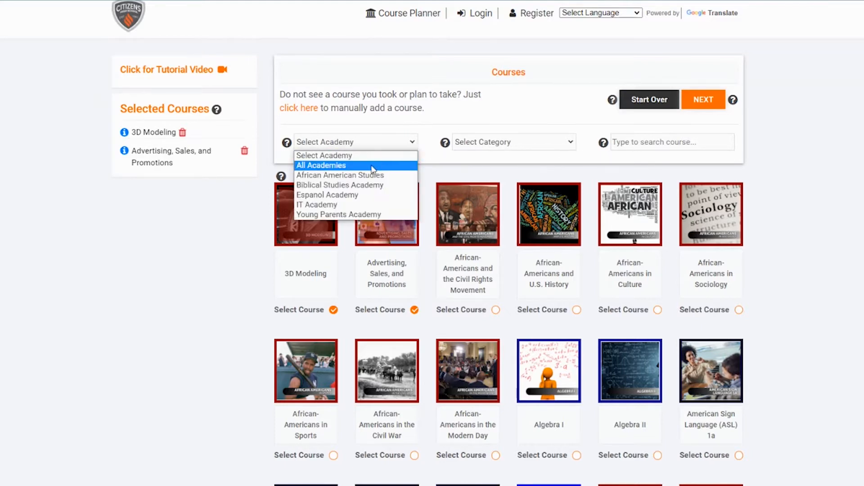
{"action": "left_click", "coordinate": [319, 176]}
{"action": "left_click", "coordinate": [333, 310]}
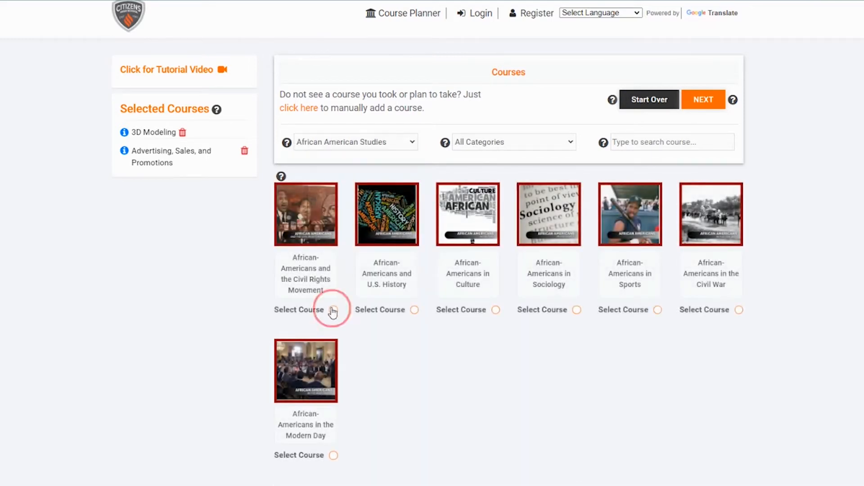
{"action": "left_click", "coordinate": [414, 310]}
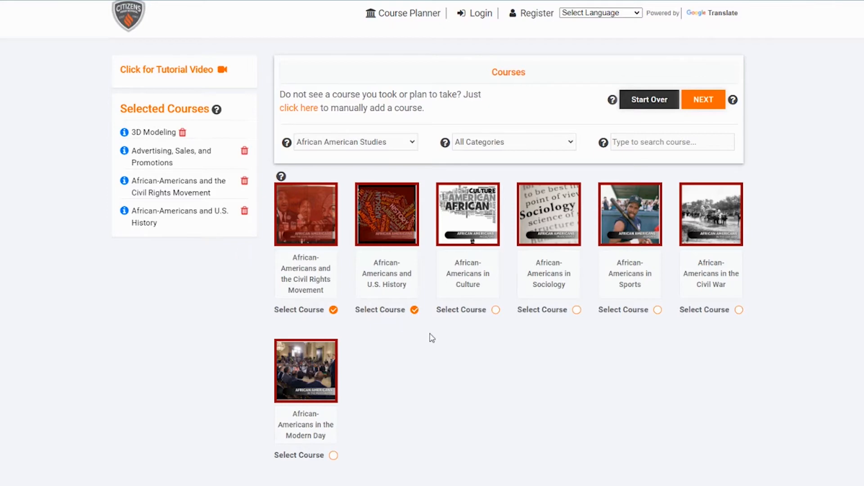
Filter the courses by the English category and select English I, English II, English III and English IV.
{"action": "left_click", "coordinate": [556, 142]}
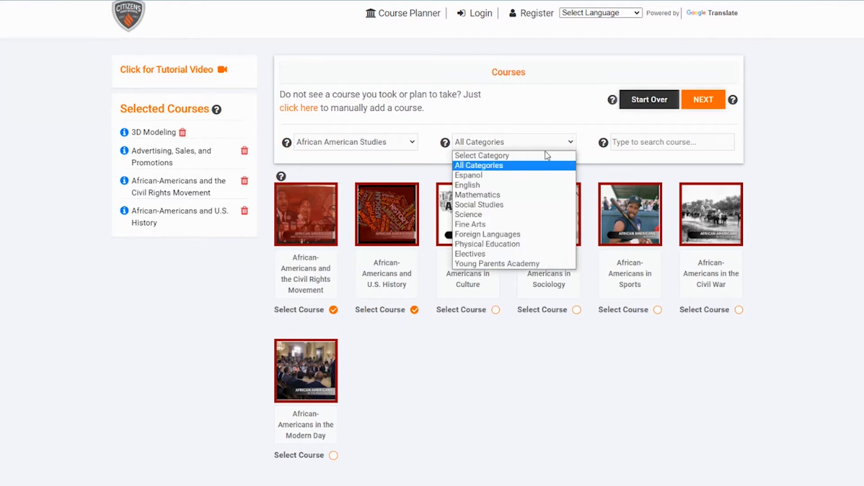
{"action": "left_click", "coordinate": [470, 185]}
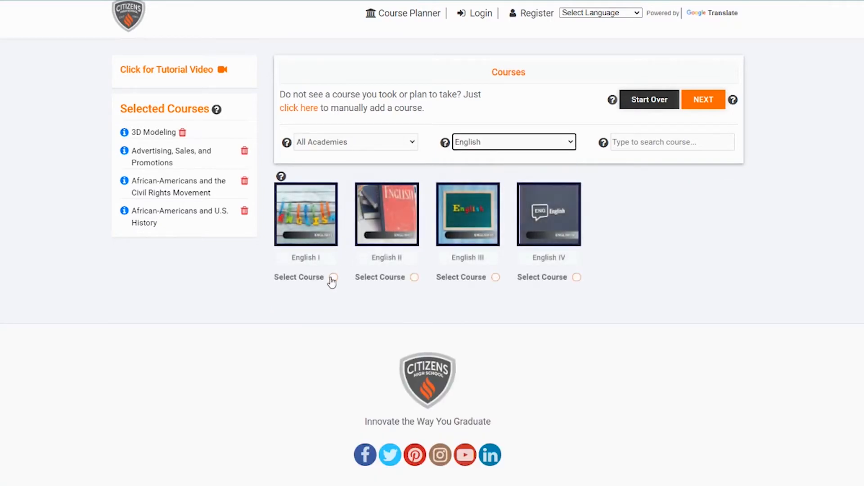
{"action": "left_click", "coordinate": [332, 277]}
{"action": "left_click", "coordinate": [413, 277]}
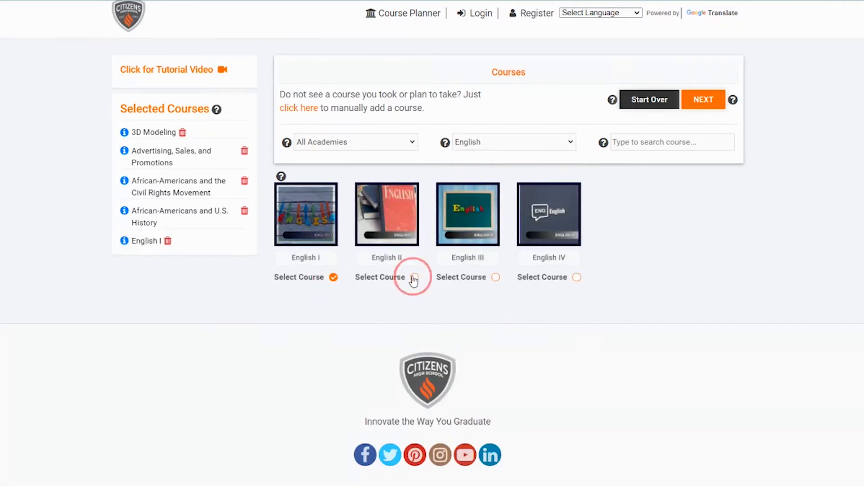
{"action": "left_click", "coordinate": [495, 279]}
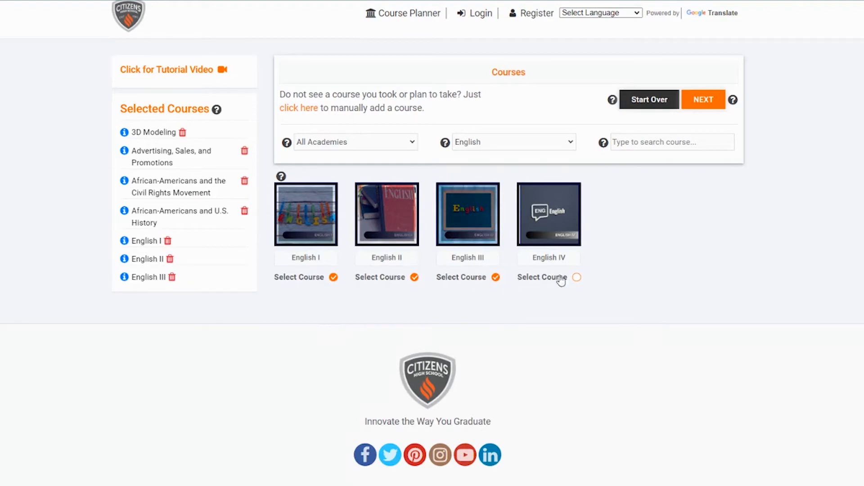
{"action": "left_click", "coordinate": [576, 278]}
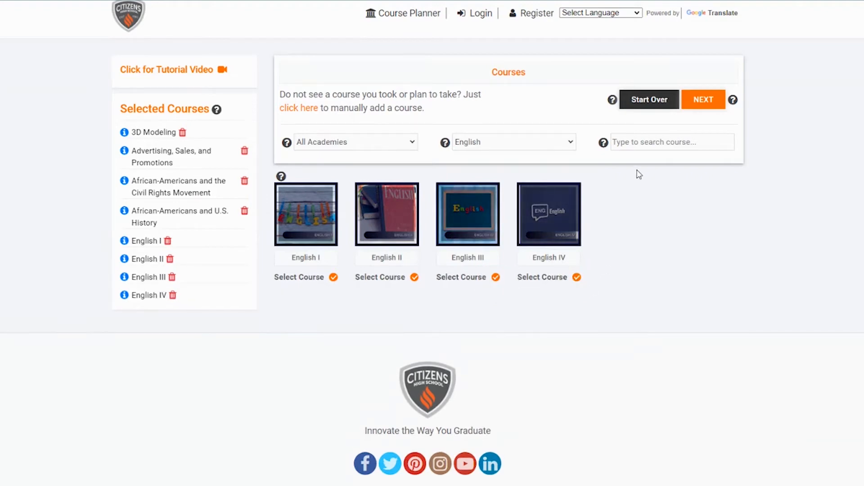
Search the courses for Algebra and select Algebra I, Algebra II and Pre-Algebra.
{"action": "left_click", "coordinate": [641, 142]}
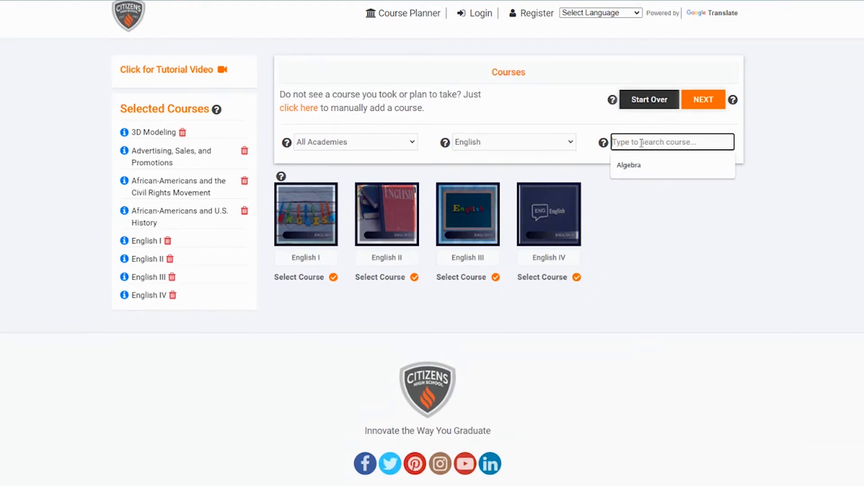
{"action": "left_click", "coordinate": [634, 167]}
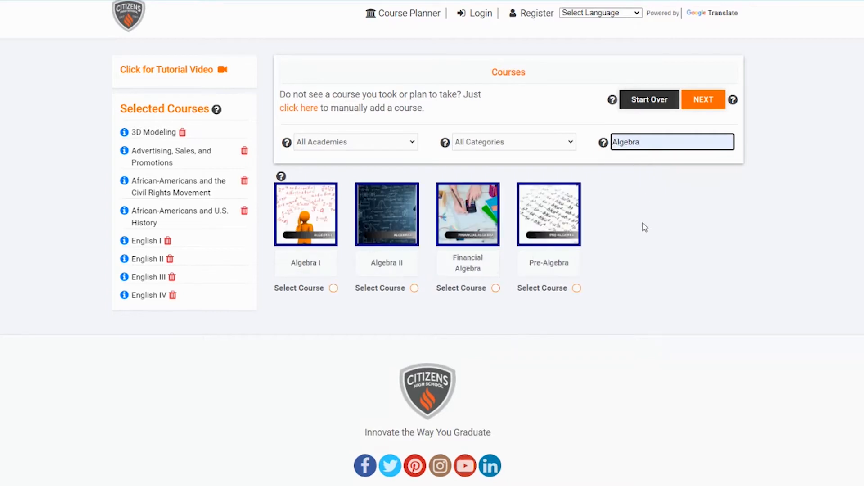
{"action": "left_click", "coordinate": [334, 288]}
{"action": "left_click", "coordinate": [415, 288]}
{"action": "left_click", "coordinate": [576, 288]}
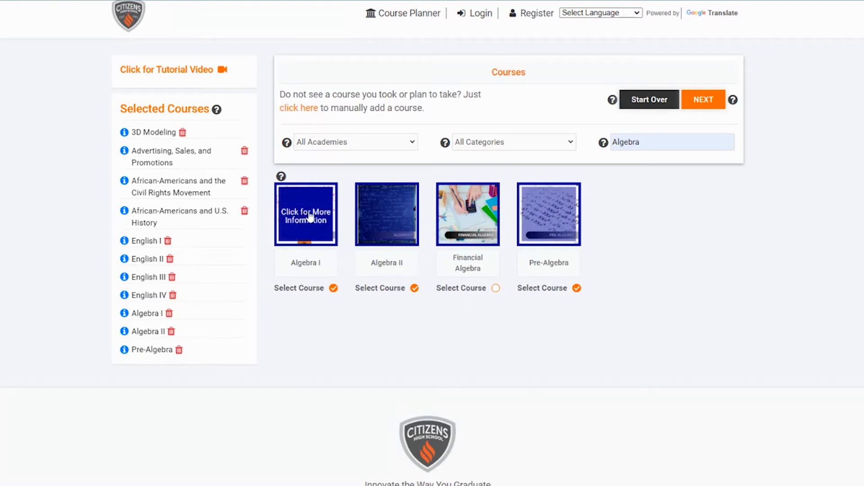
Manually add an own course named "golf elective" to the selected courses and close the dialog.
{"action": "left_click", "coordinate": [299, 110]}
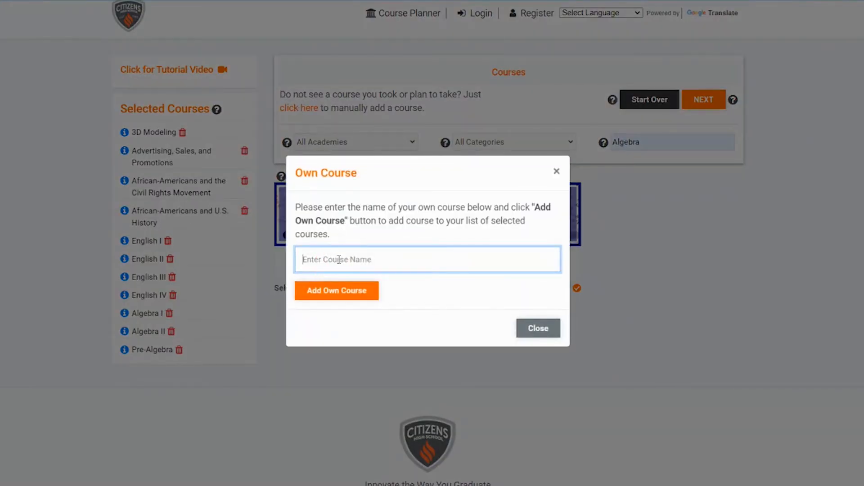
{"action": "type", "text": "golf elective"}
{"action": "left_click", "coordinate": [333, 290]}
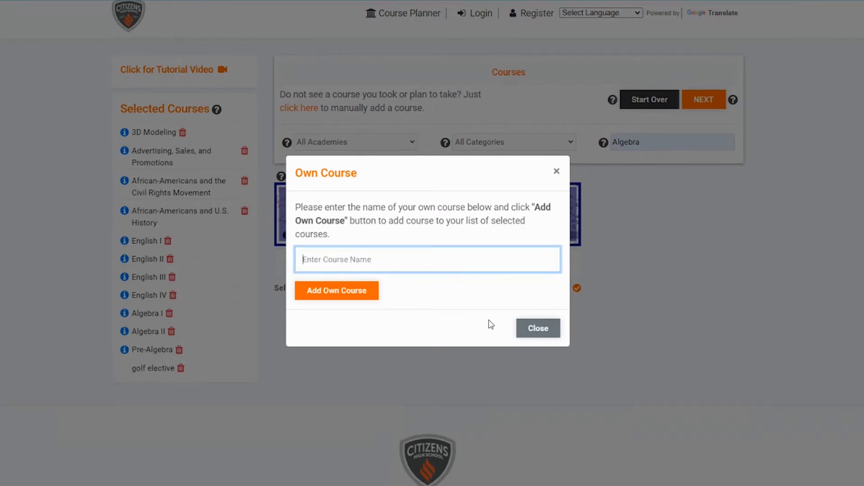
{"action": "left_click", "coordinate": [535, 331]}
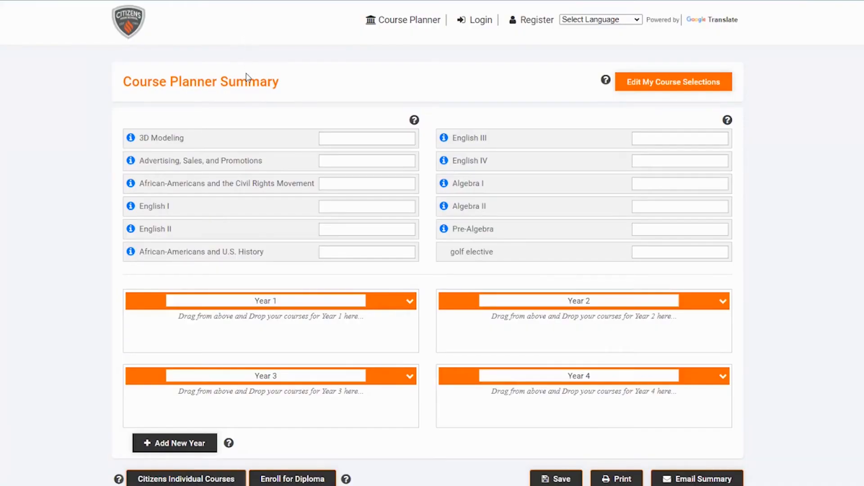
Assign English I to Year 1, English II to Year 2, English III to Year 3 and English IV to Year 4.
{"action": "left_click", "coordinate": [205, 206]}
{"action": "left_click_drag", "start_coordinate": [204, 207], "coordinate": [212, 336]}
{"action": "left_click_drag", "start_coordinate": [276, 205], "coordinate": [602, 335]}
{"action": "left_click_drag", "start_coordinate": [494, 142], "coordinate": [213, 385]}
{"action": "left_click_drag", "start_coordinate": [470, 135], "coordinate": [479, 369]}
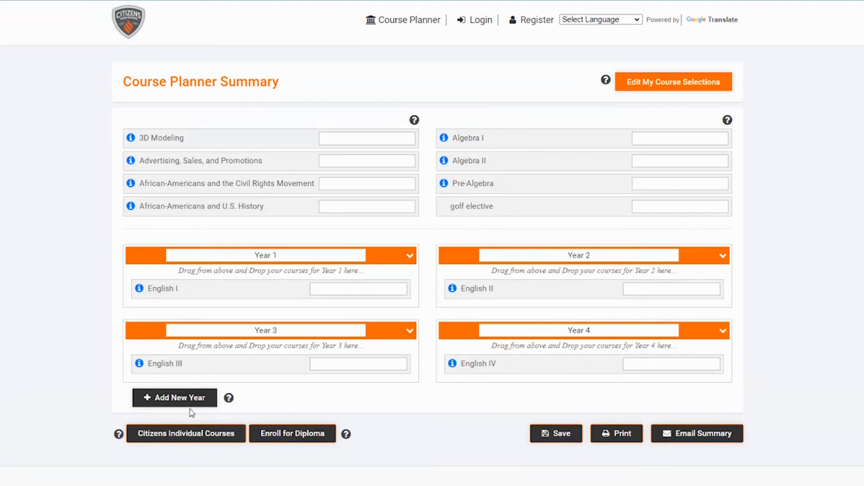
Add a fifth year to the plan, name it "college freshman" and dismiss the account registration dialog.
{"action": "left_click", "coordinate": [167, 399]}
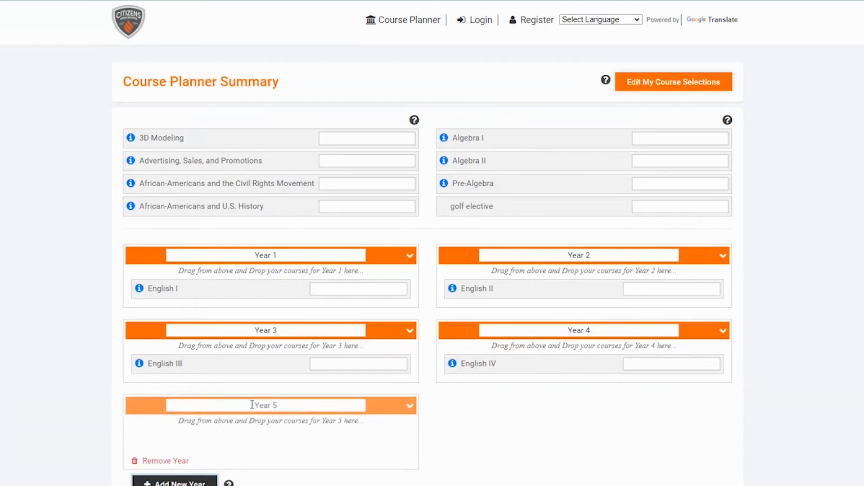
{"action": "left_click", "coordinate": [294, 404]}
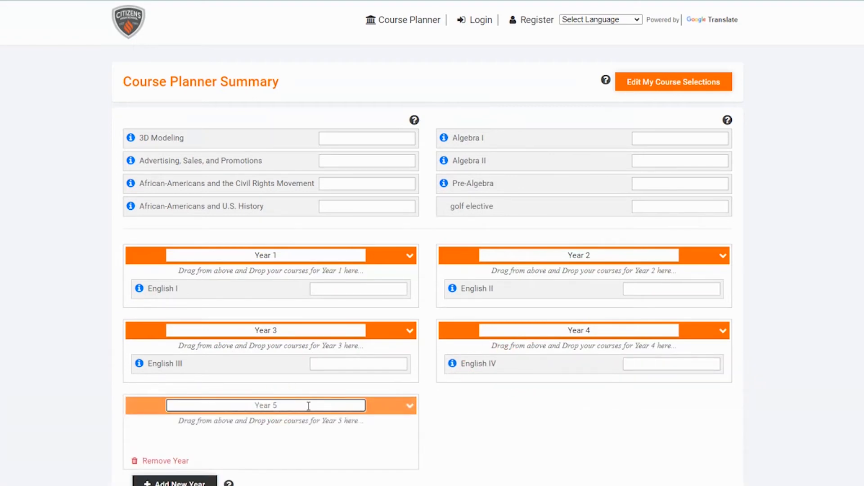
{"action": "type", "text": "college freshman"}
{"action": "left_click", "coordinate": [248, 408]}
{"action": "key", "text": "BackSpace"}
{"action": "key", "text": "BackSpace"}
{"action": "key", "text": "BackSpace"}
{"action": "key", "text": "BackSpace"}
{"action": "key", "text": "BackSpace"}
{"action": "key", "text": "BackSpace"}
{"action": "left_click", "coordinate": [259, 412]}
{"action": "left_click", "coordinate": [529, 198]}
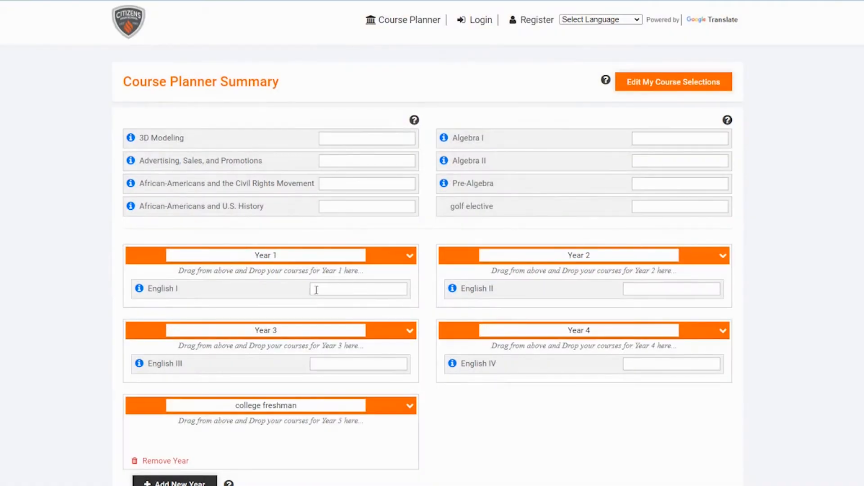
Enter "semester 1" as the note for English I in Year 1 and dismiss the account registration dialog.
{"action": "left_click", "coordinate": [320, 289]}
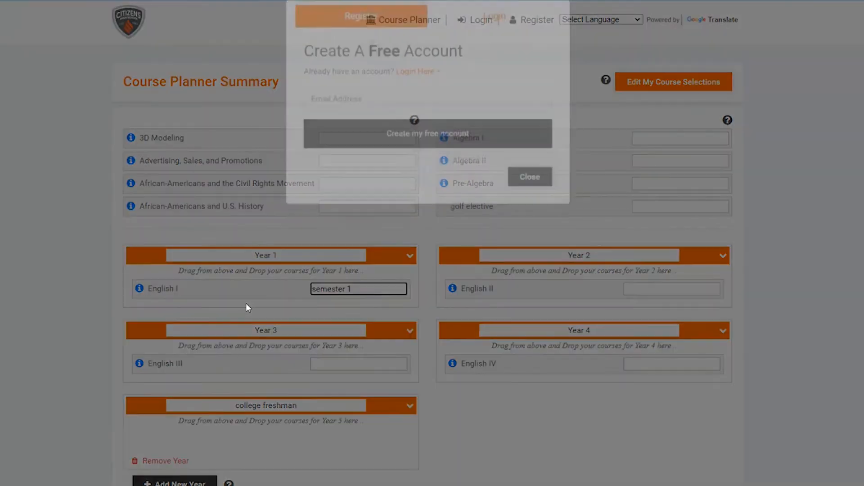
{"action": "left_click", "coordinate": [530, 198]}
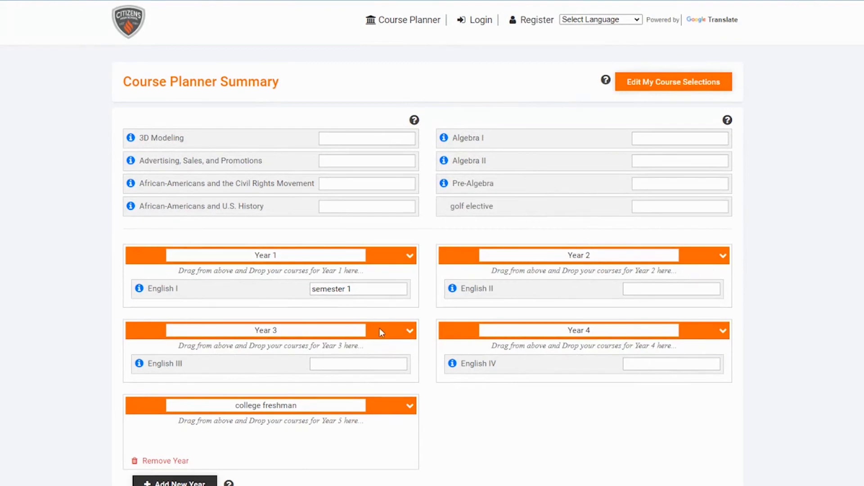
{"action": "scroll", "coordinate": [542, 330], "scroll_direction": "down", "scroll_amount": 2}
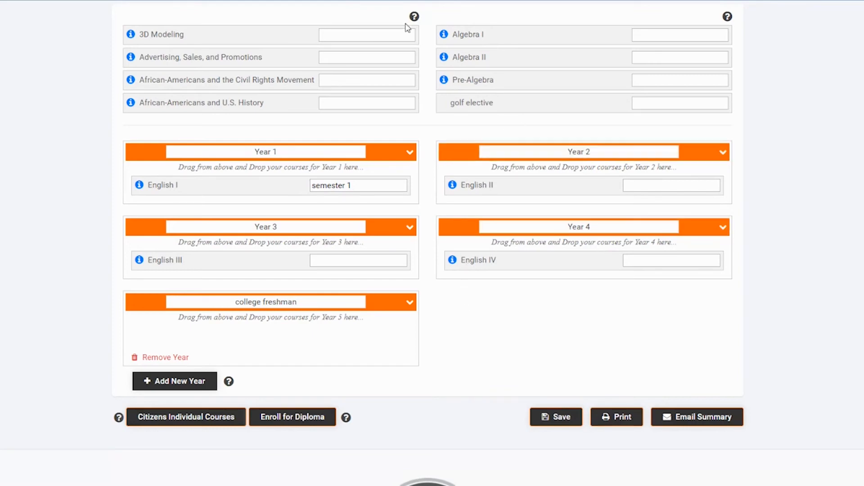
Open the High School Planning Resource Center and review its helpful links, state public college links and career resources.
{"action": "left_click", "coordinate": [347, 1]}
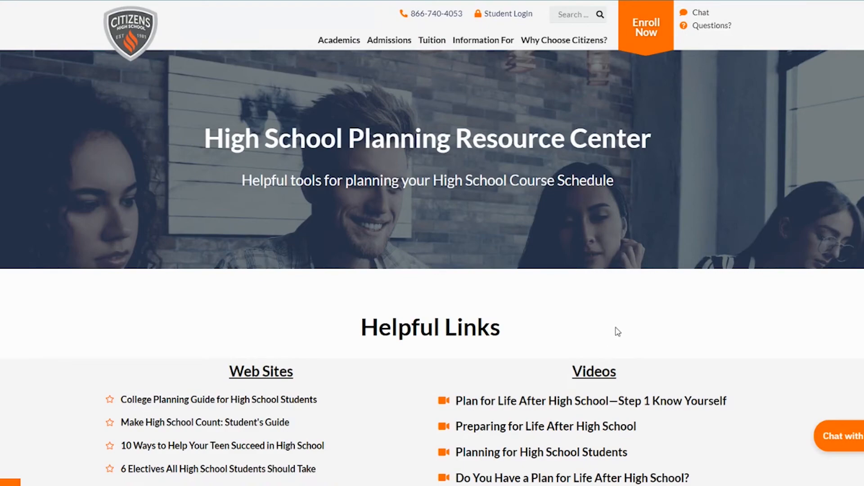
{"action": "scroll", "coordinate": [618, 331], "scroll_direction": "down", "scroll_amount": 2}
{"action": "scroll", "coordinate": [617, 332], "scroll_direction": "down", "scroll_amount": 2}
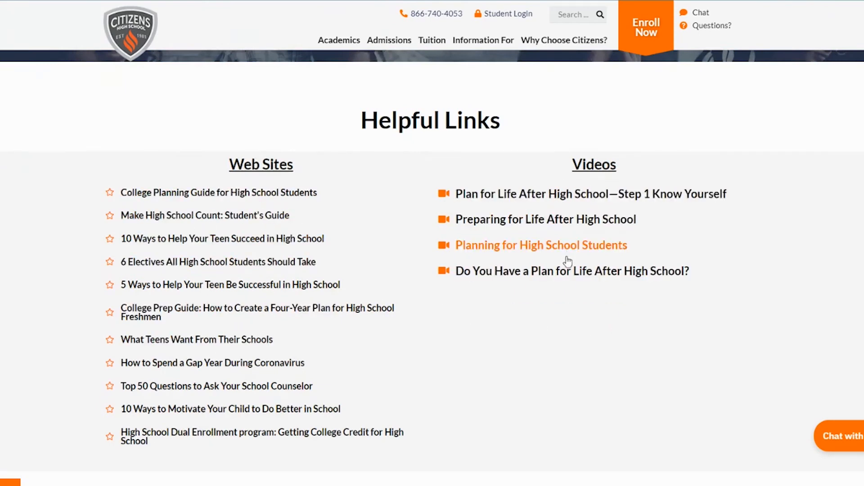
{"action": "scroll", "coordinate": [568, 261], "scroll_direction": "down", "scroll_amount": 10}
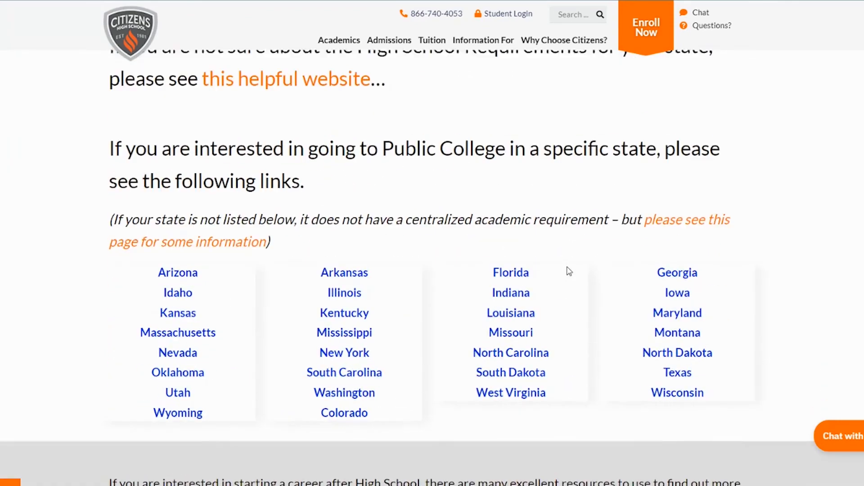
{"action": "scroll", "coordinate": [568, 270], "scroll_direction": "down", "scroll_amount": 2}
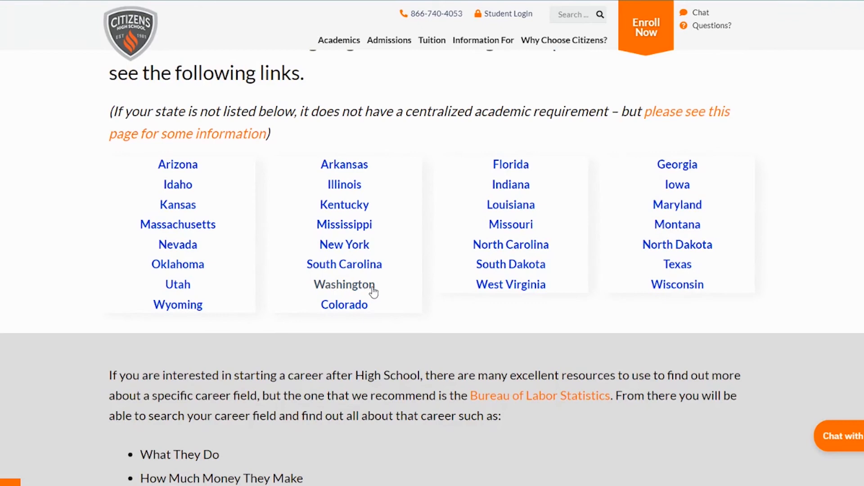
{"action": "scroll", "coordinate": [371, 292], "scroll_direction": "down", "scroll_amount": 4}
{"action": "scroll", "coordinate": [379, 290], "scroll_direction": "down", "scroll_amount": 2}
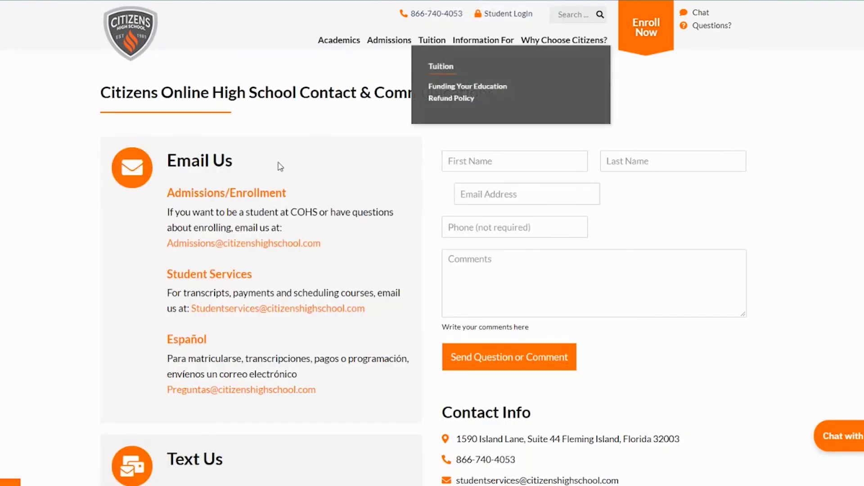
Highlight the Admissions/Enrollment email address on the school's Contact & Communications page.
{"action": "left_click_drag", "start_coordinate": [157, 245], "coordinate": [352, 248]}
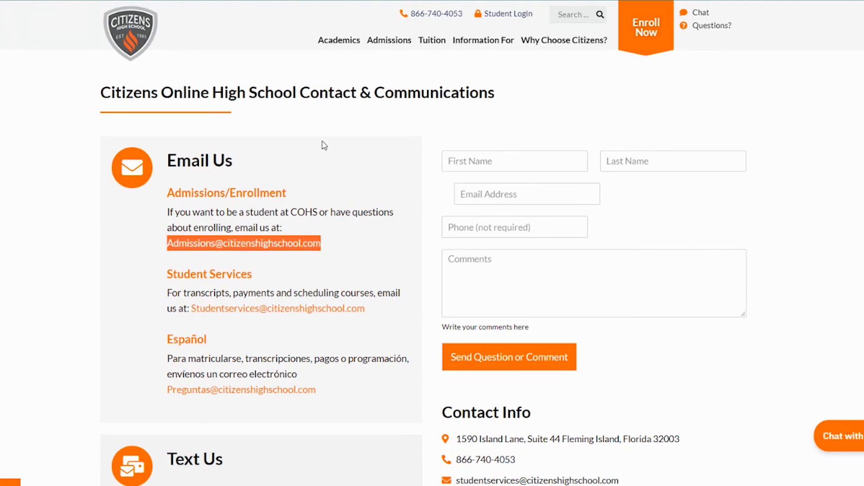